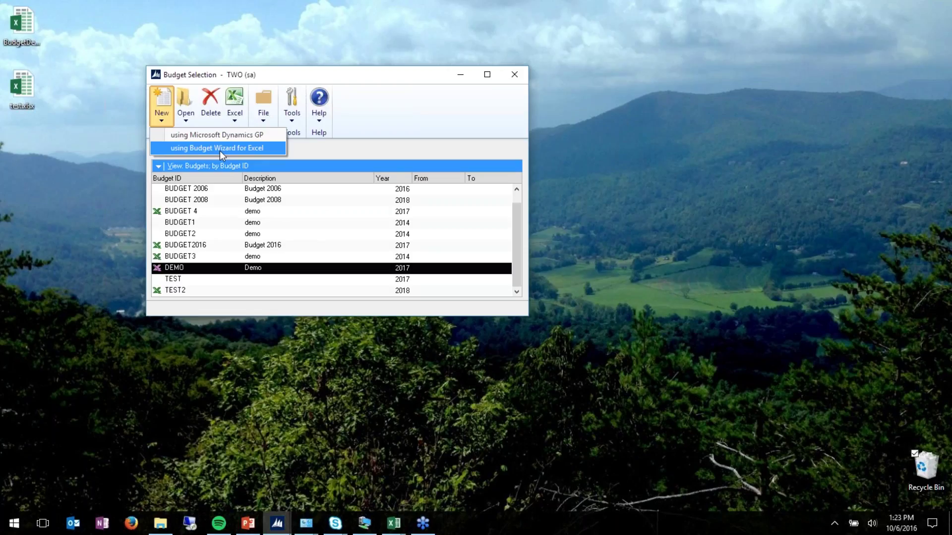
Step: Start a new budget using the Budget Wizard for Excel with the ID DEMO_2 and the description Demo
{"action": "left_click", "coordinate": [220, 151]}
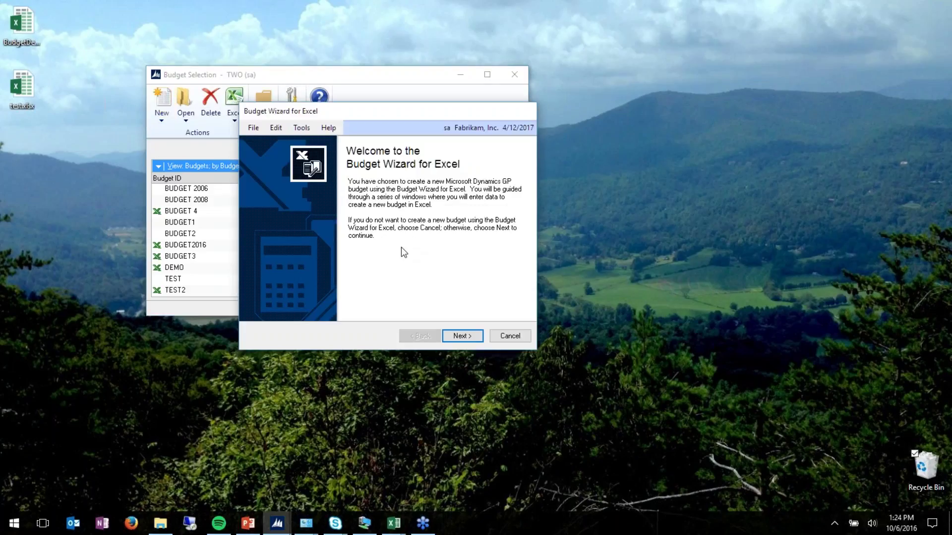
{"action": "left_click", "coordinate": [456, 335]}
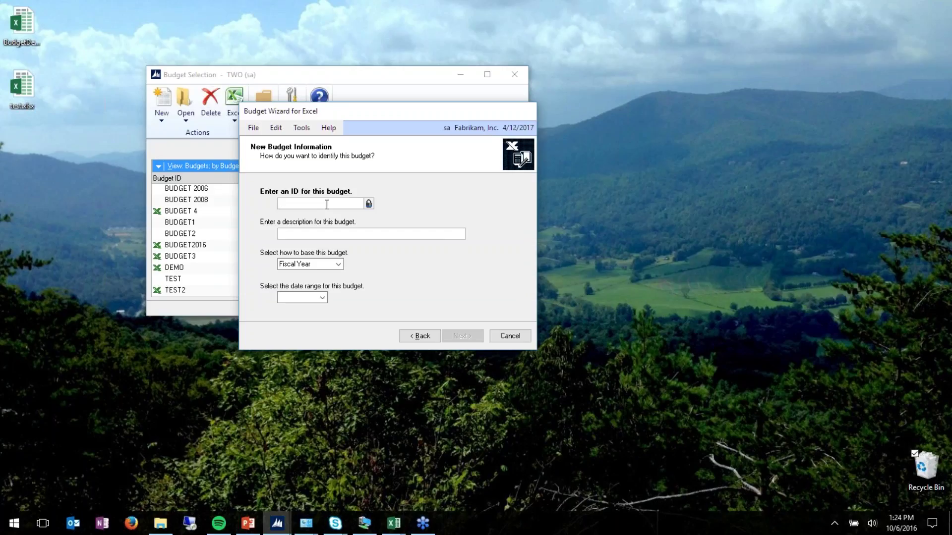
{"action": "type", "text": "DEMO_2"}
{"action": "left_click", "coordinate": [326, 234]}
{"action": "type", "text": "Demo"}
Step: Base the budget on Fiscal Year 2017 and continue to the calculation method
{"action": "left_click", "coordinate": [315, 265]}
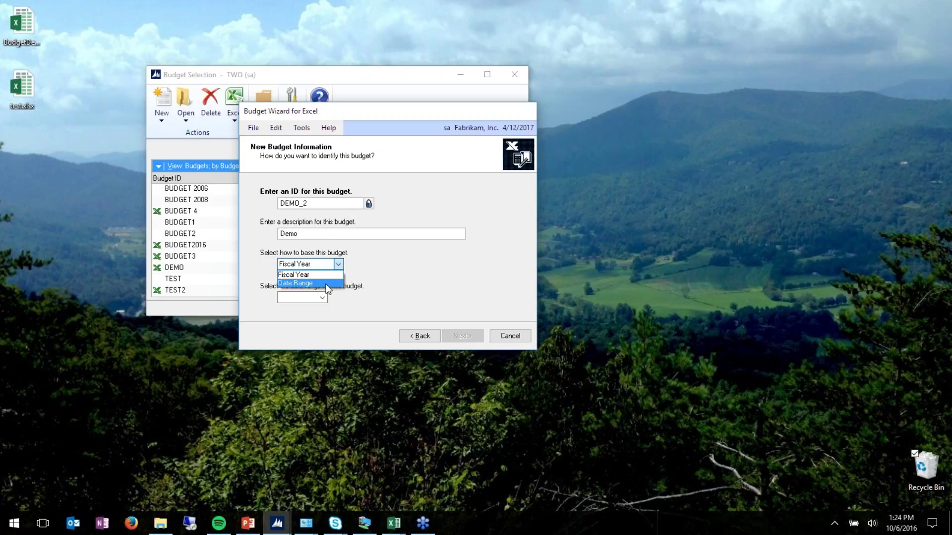
{"action": "left_click", "coordinate": [326, 283]}
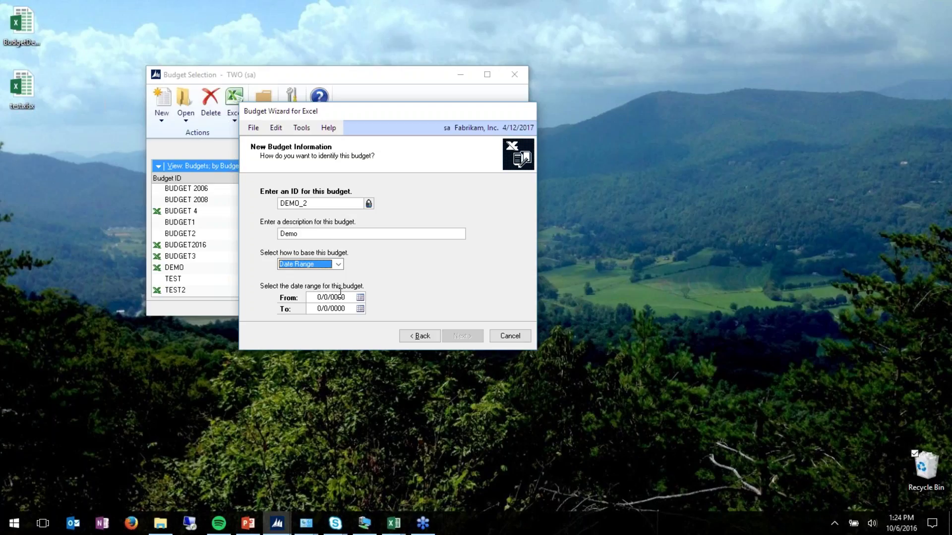
{"action": "left_click", "coordinate": [312, 264]}
{"action": "left_click", "coordinate": [298, 271]}
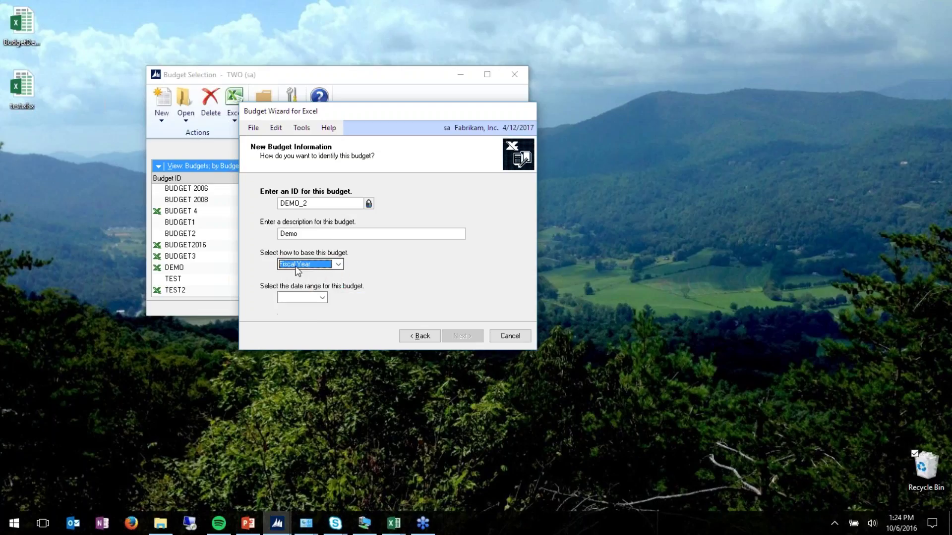
{"action": "left_click", "coordinate": [315, 297]}
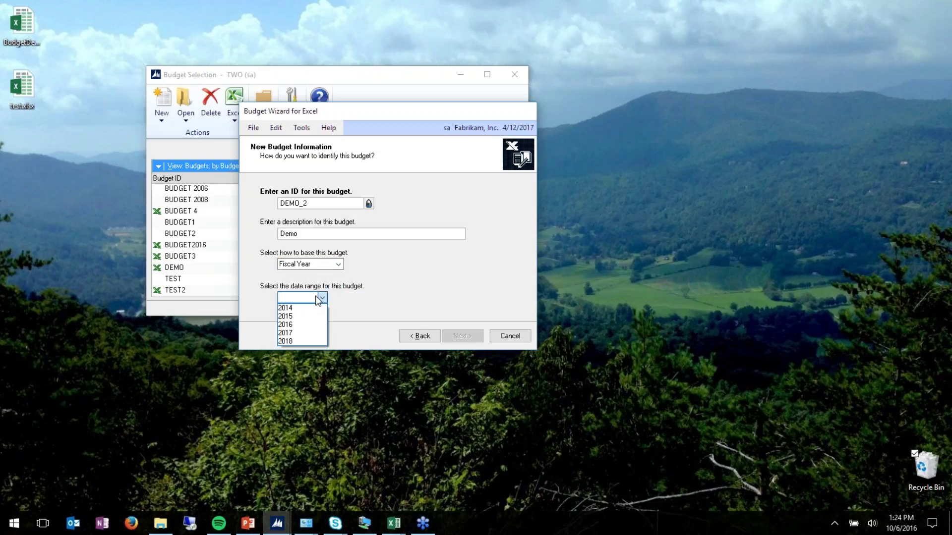
{"action": "left_click", "coordinate": [302, 334]}
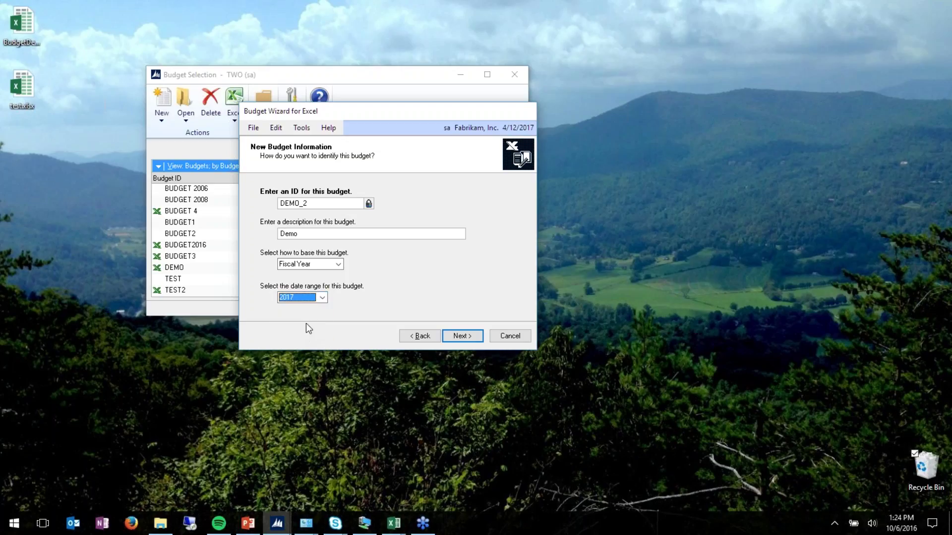
{"action": "left_click", "coordinate": [467, 336]}
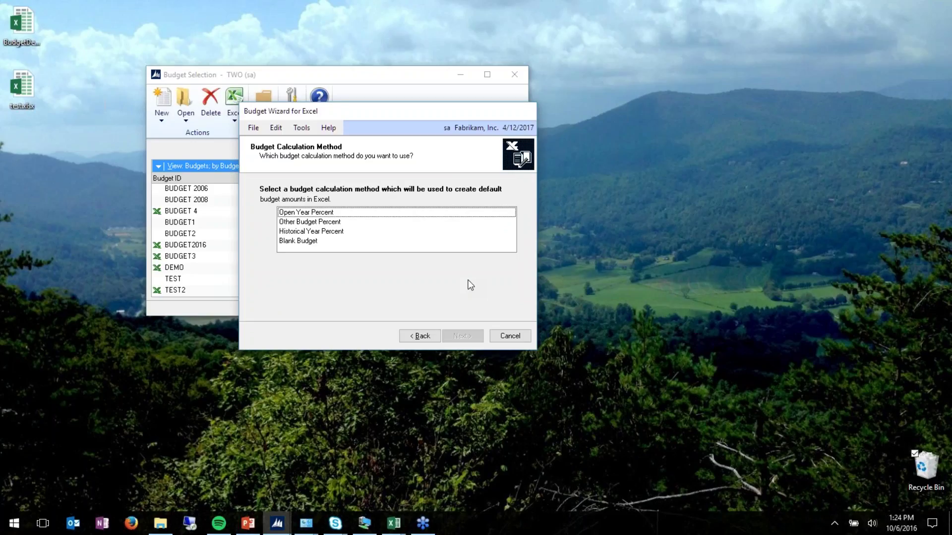
Step: Choose Open Year Percent as the budget calculation method and continue
{"action": "left_click", "coordinate": [320, 242]}
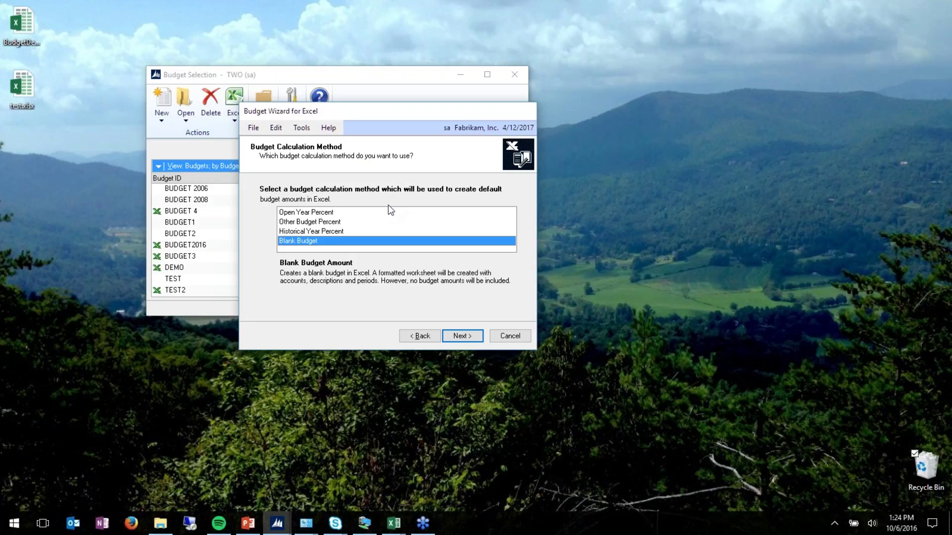
{"action": "left_click", "coordinate": [320, 212]}
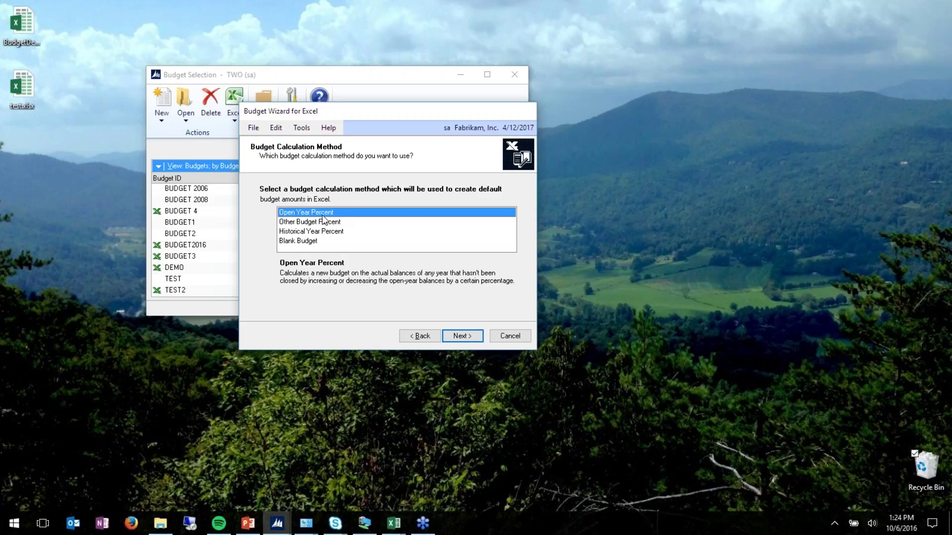
{"action": "left_click", "coordinate": [461, 336]}
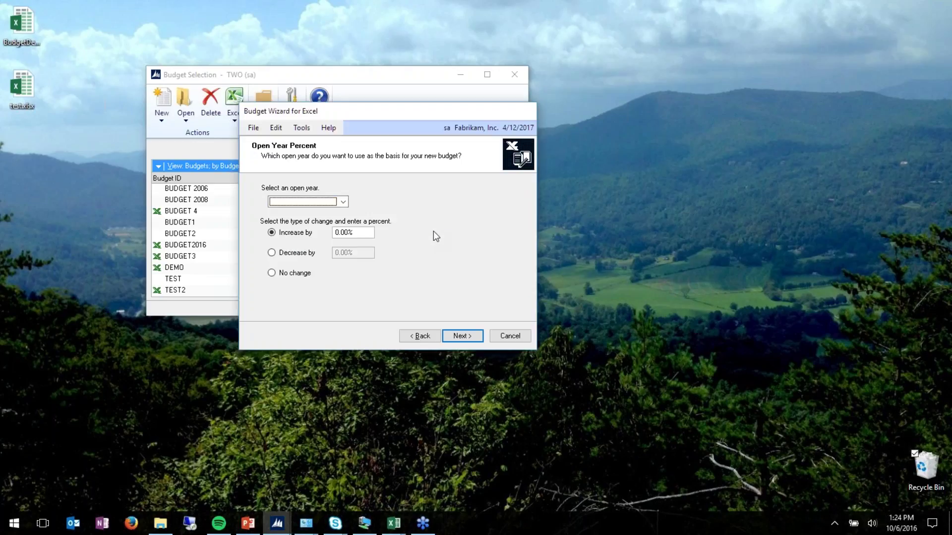
Step: Use open year 2016 as the basis with an increase of 5% and continue to the actual amounts selection
{"action": "left_click", "coordinate": [343, 201]}
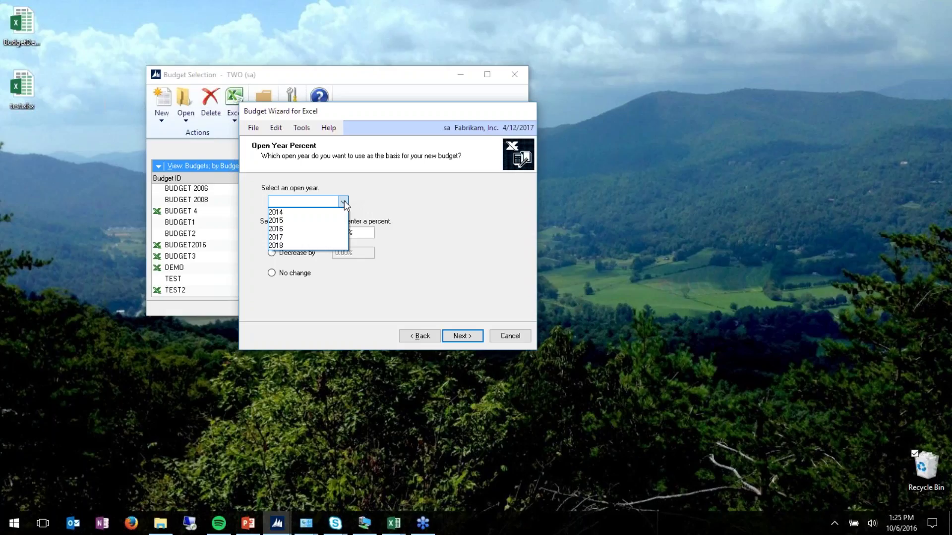
{"action": "left_click", "coordinate": [298, 228]}
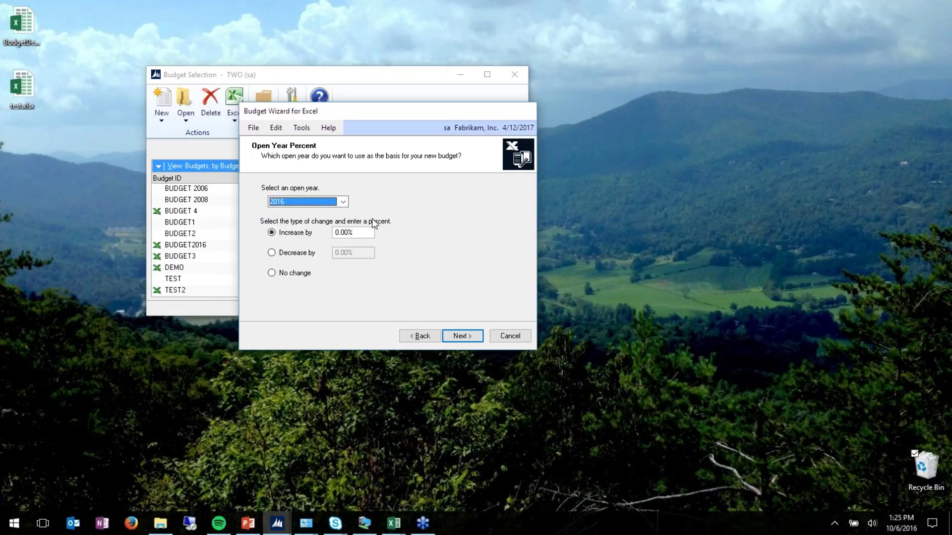
{"action": "left_click", "coordinate": [364, 233]}
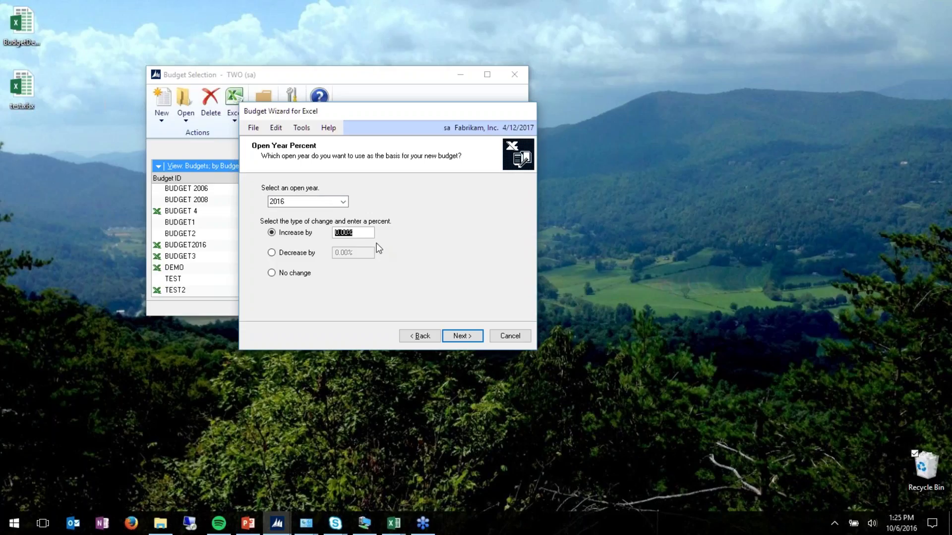
{"action": "type", "text": "5"}
{"action": "key", "text": "Tab"}
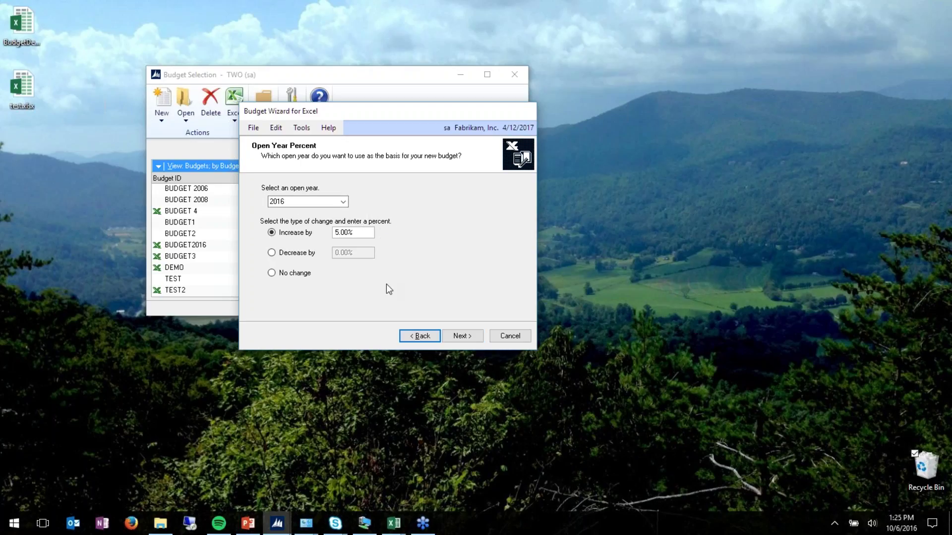
{"action": "left_click", "coordinate": [469, 335]}
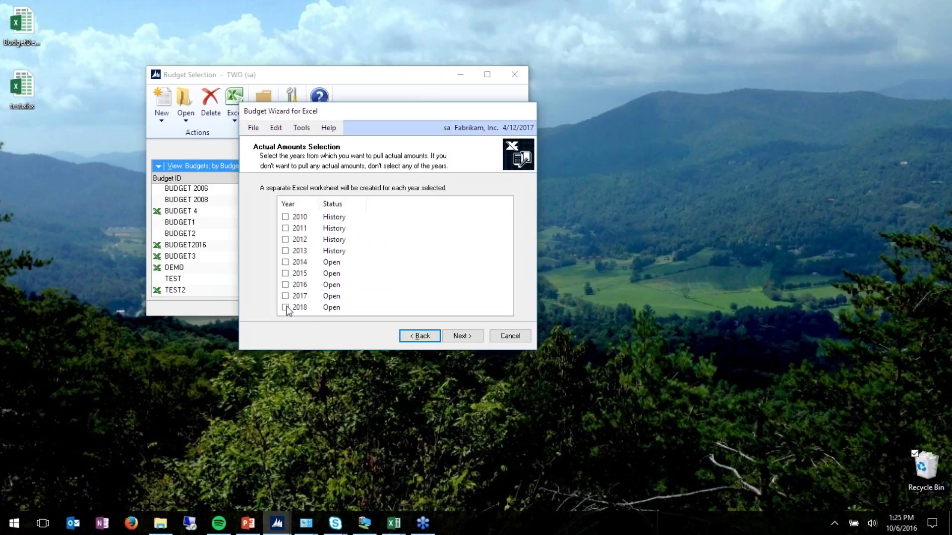
Step: Leave all actual-amount years unselected and include only Profit & Loss Accounts in the budget
{"action": "left_click", "coordinate": [455, 336]}
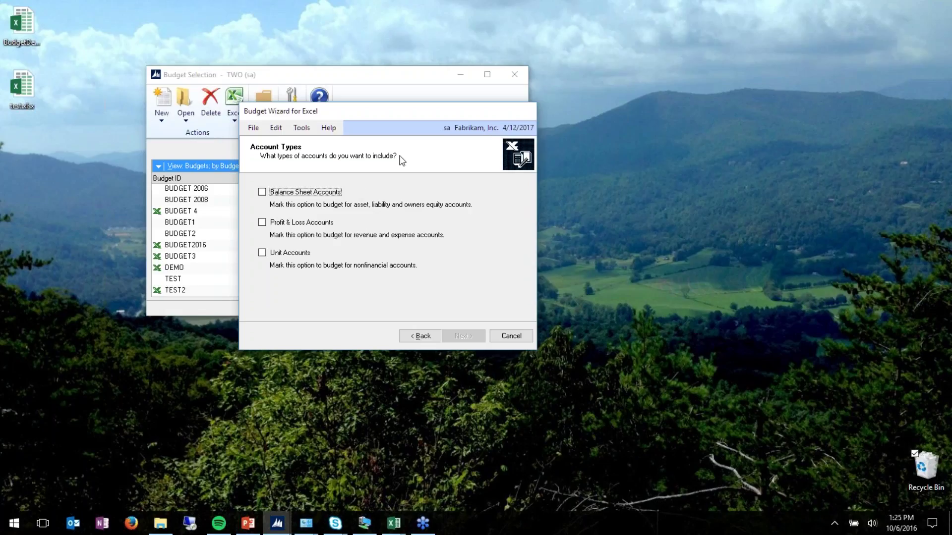
{"action": "left_click", "coordinate": [262, 223]}
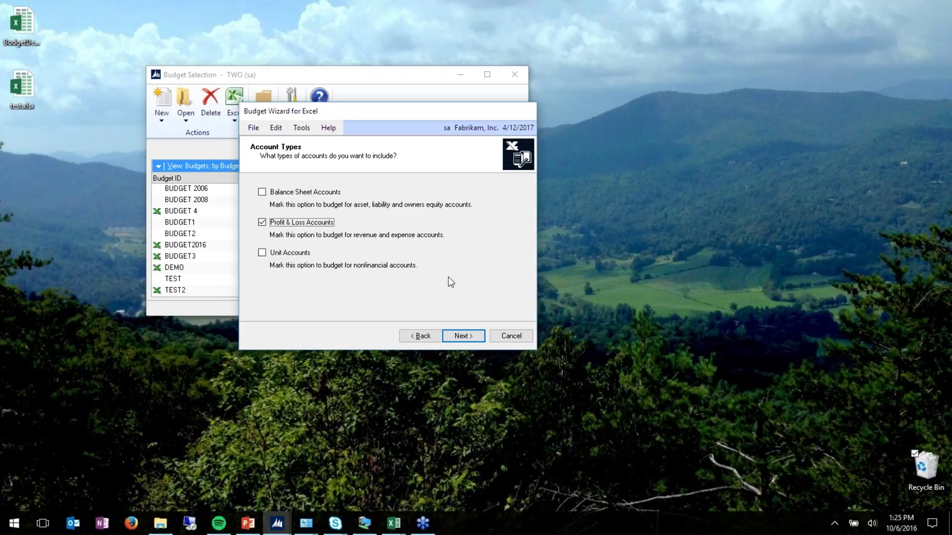
{"action": "left_click", "coordinate": [461, 336]}
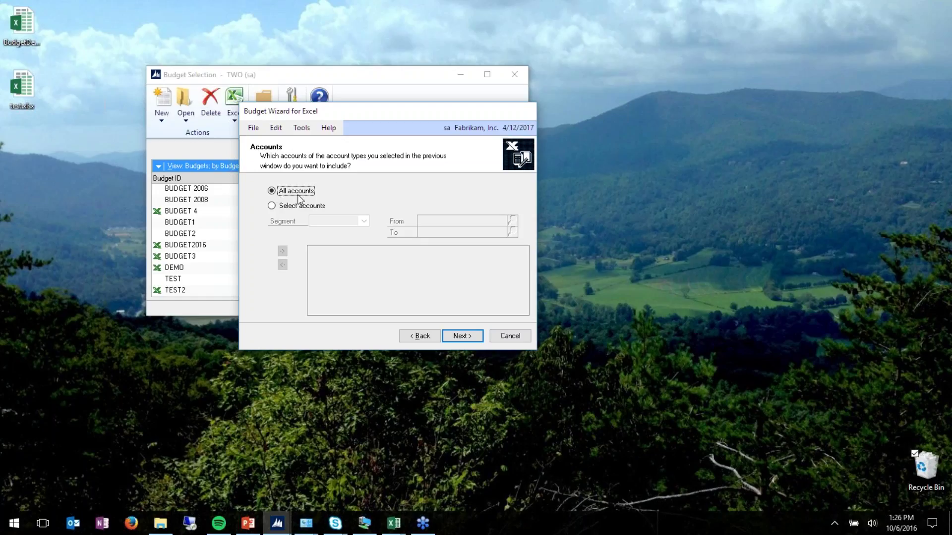
{"action": "left_click", "coordinate": [291, 207]}
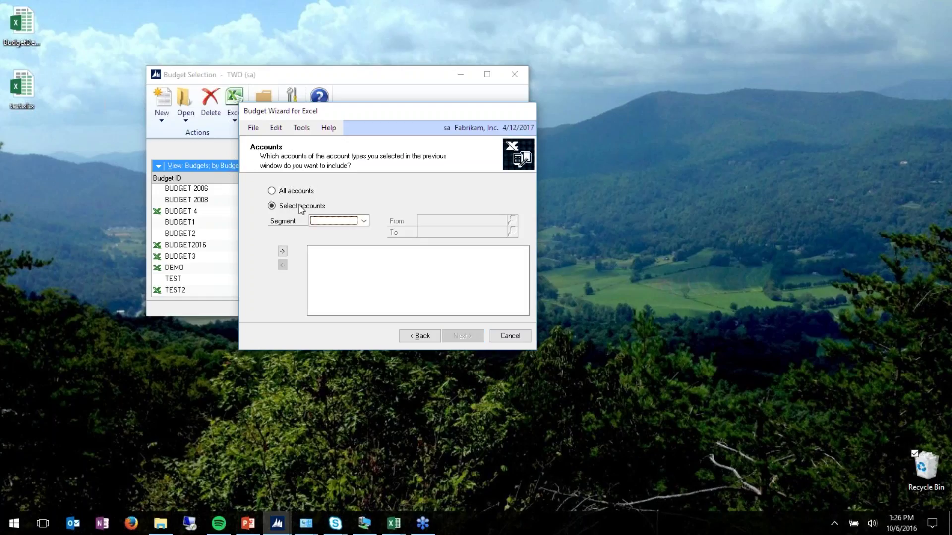
{"action": "left_click", "coordinate": [365, 221]}
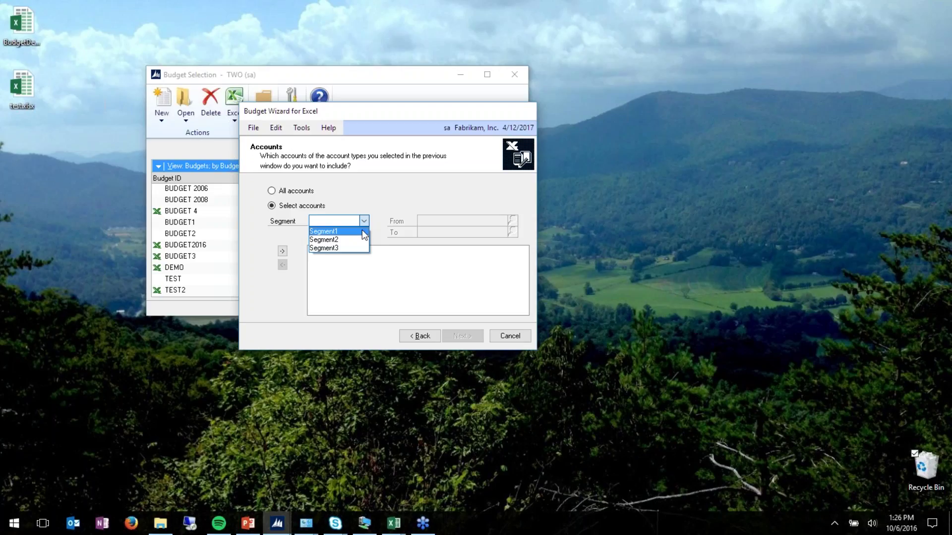
{"action": "left_click", "coordinate": [363, 231]}
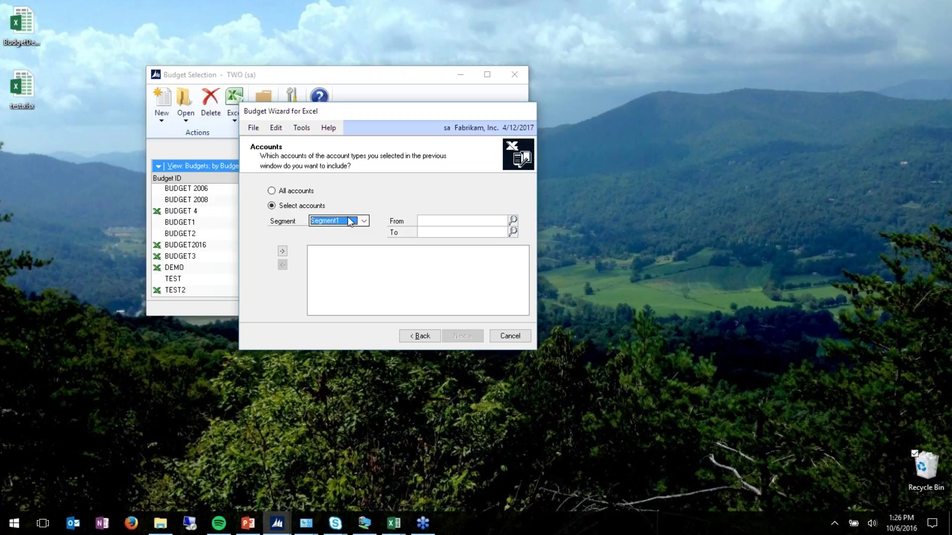
{"action": "left_click", "coordinate": [299, 194]}
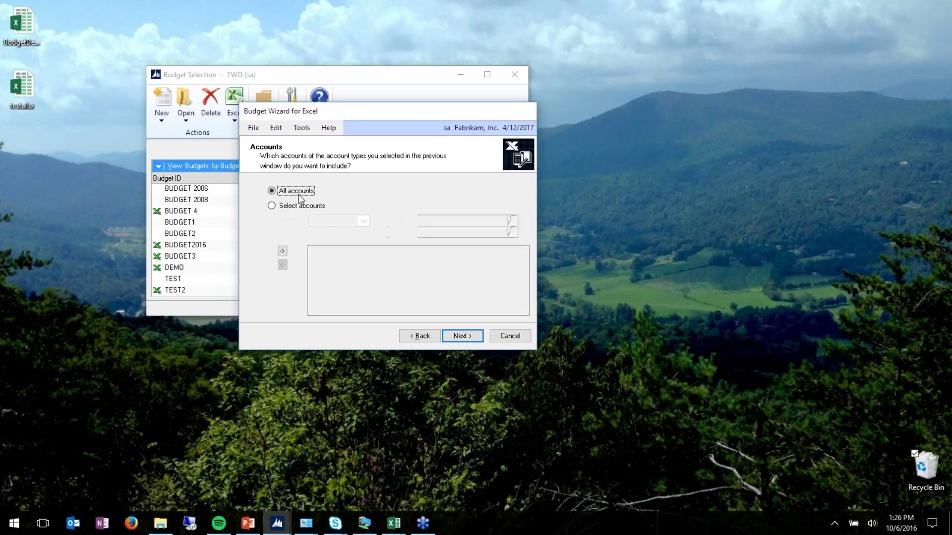
Step: Accept all accounts in the verification list, use a new workbook and finish the budget wizard
{"action": "left_click", "coordinate": [463, 339]}
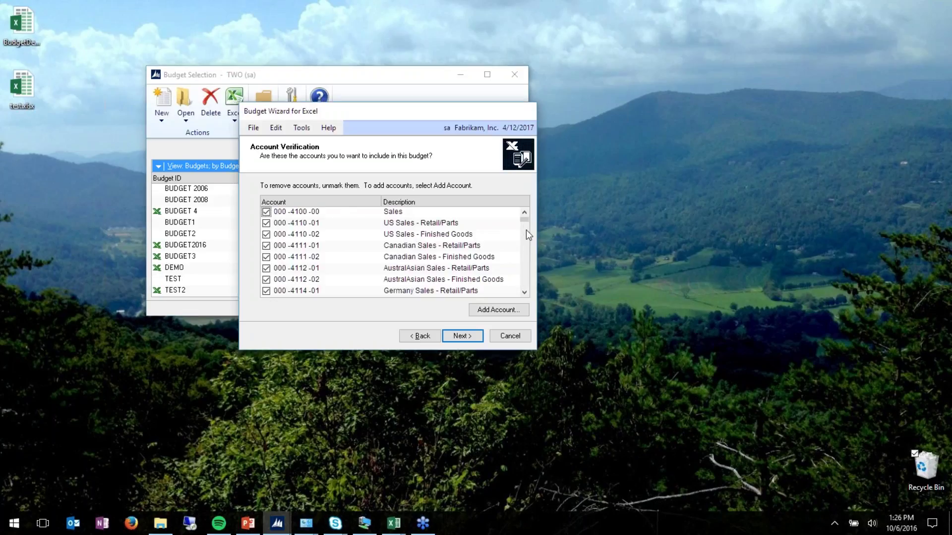
{"action": "left_click_drag", "start_coordinate": [522, 219], "coordinate": [523, 250]}
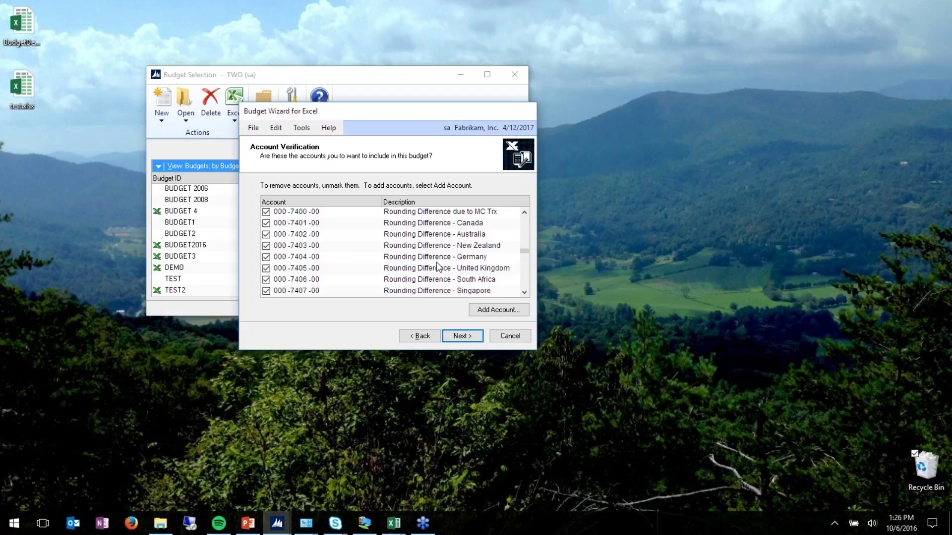
{"action": "left_click", "coordinate": [455, 336]}
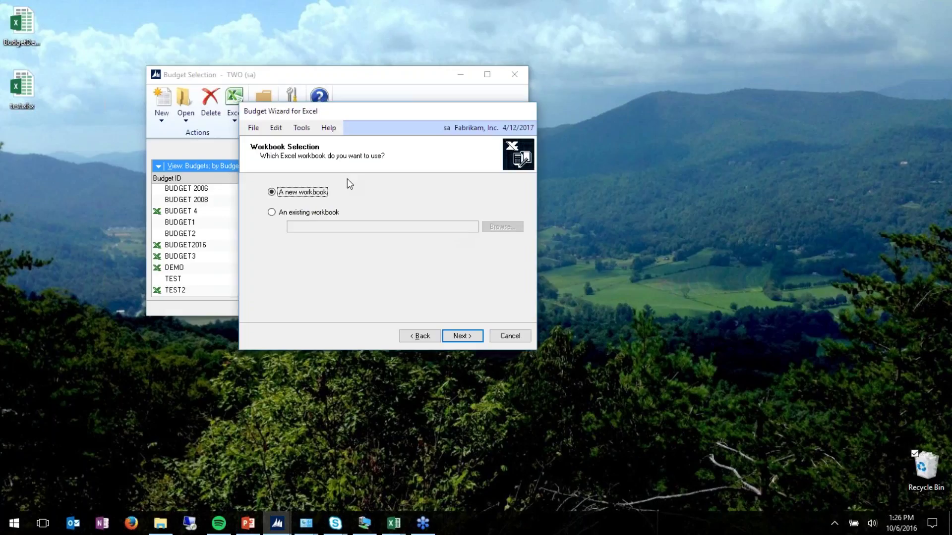
{"action": "left_click", "coordinate": [454, 341]}
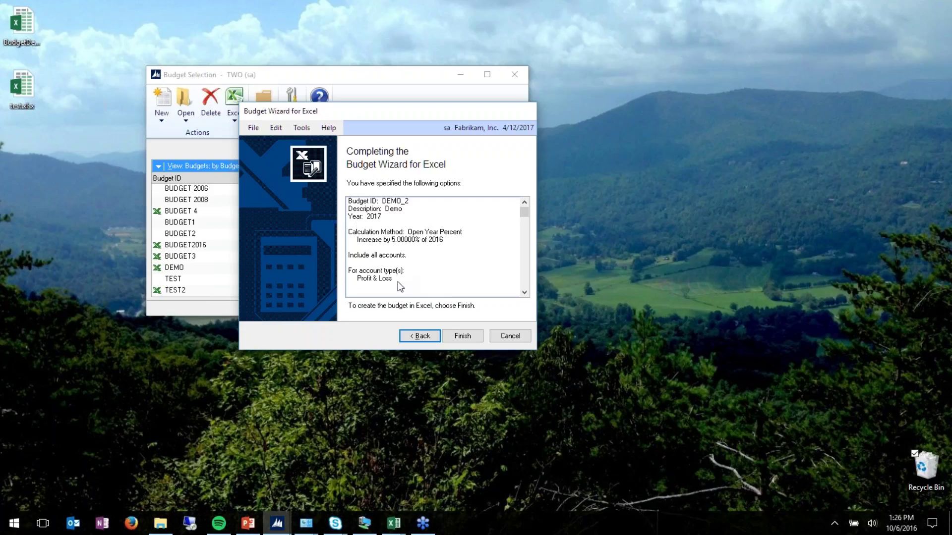
{"action": "left_click", "coordinate": [462, 335]}
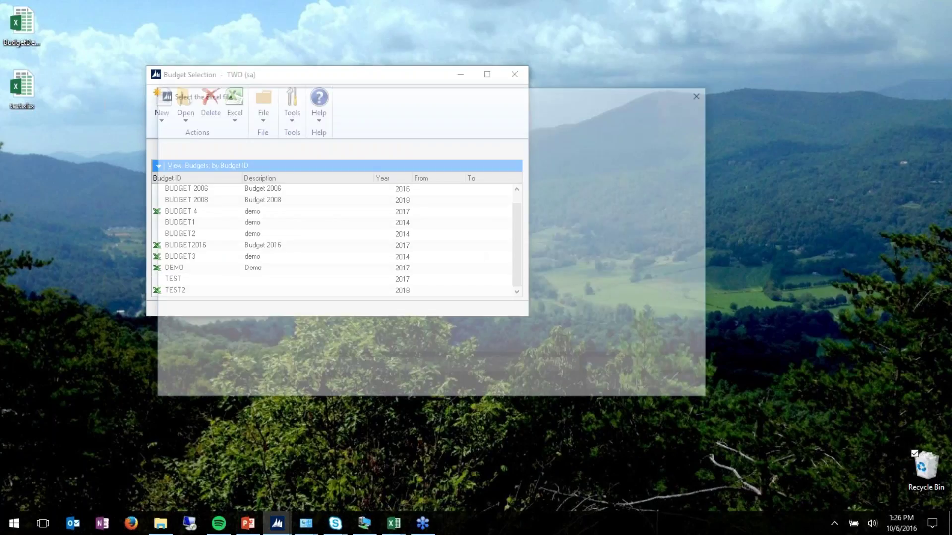
Step: Save the budget workbook on the Desktop under the file name Demo_2
{"action": "left_click", "coordinate": [275, 180]}
{"action": "left_click", "coordinate": [325, 367]}
{"action": "type", "text": "Demo_2"}
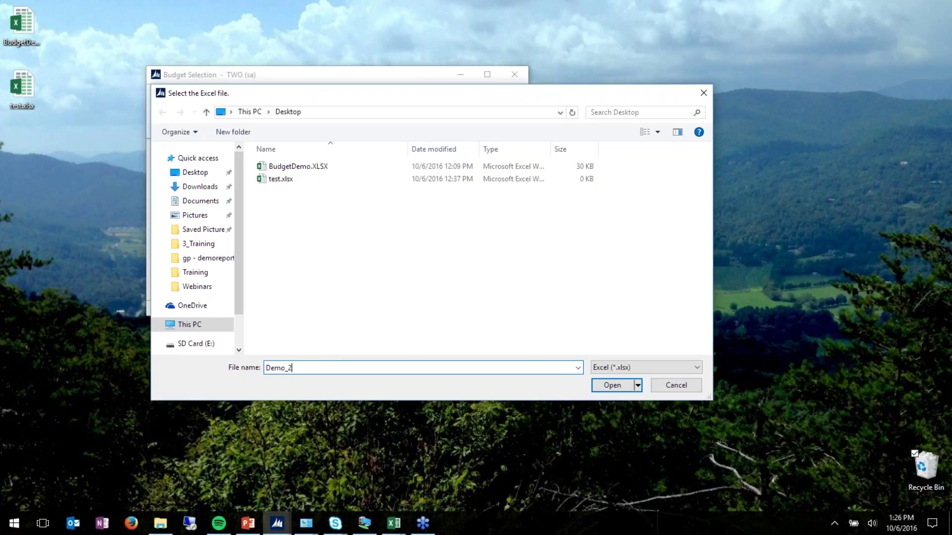
{"action": "key", "text": "Return"}
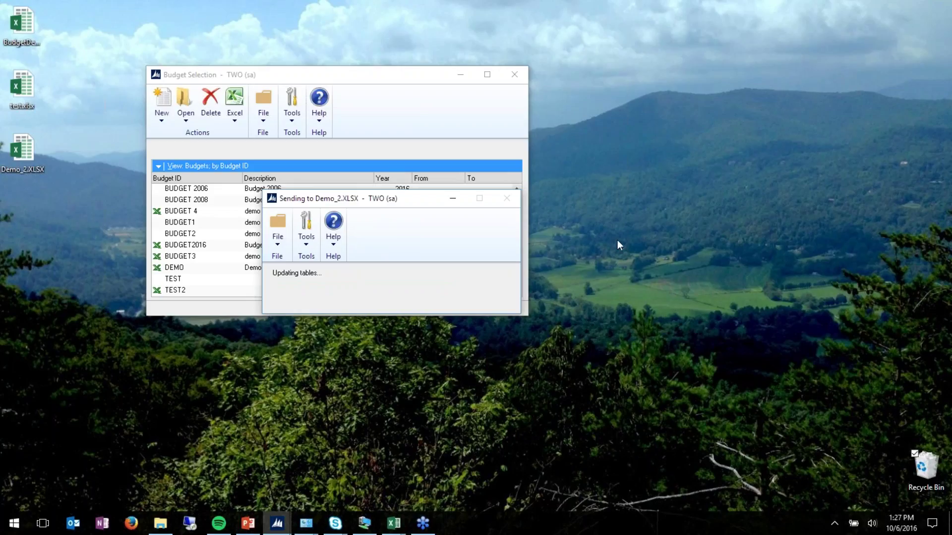
Step: Try to export the highlighted DEMO budget to Excel, and minimize the Departmental Allocation workbook
{"action": "left_click_drag", "start_coordinate": [279, 76], "coordinate": [340, 66]}
{"action": "left_click", "coordinate": [296, 108]}
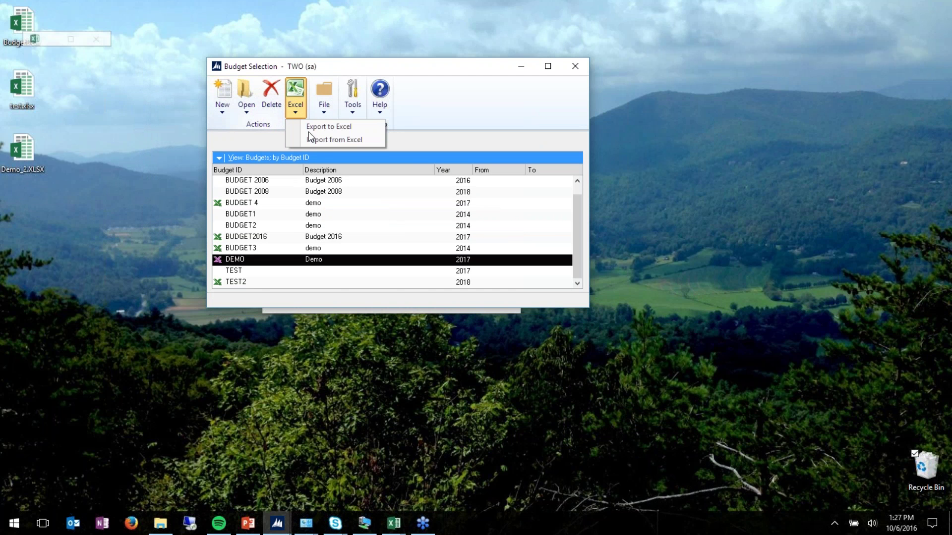
{"action": "left_click", "coordinate": [308, 128]}
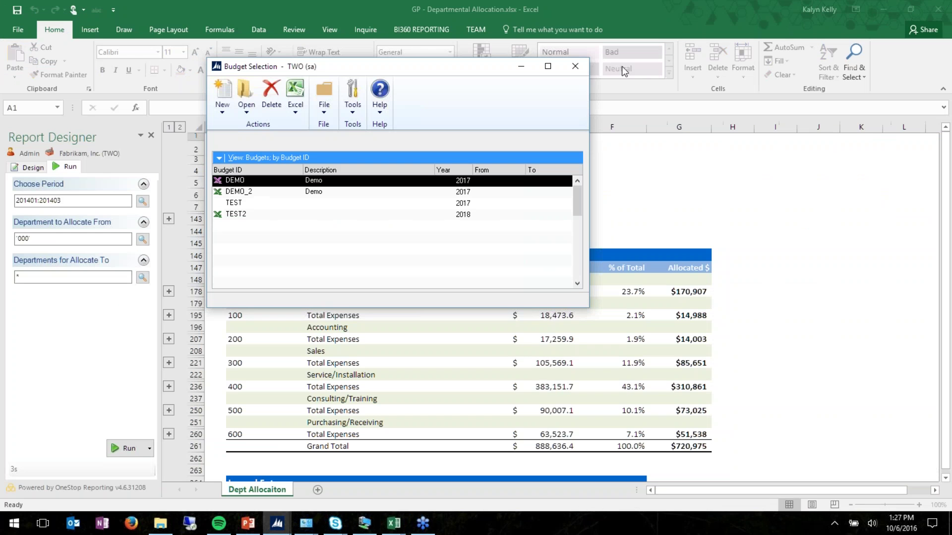
{"action": "left_click", "coordinate": [575, 66]}
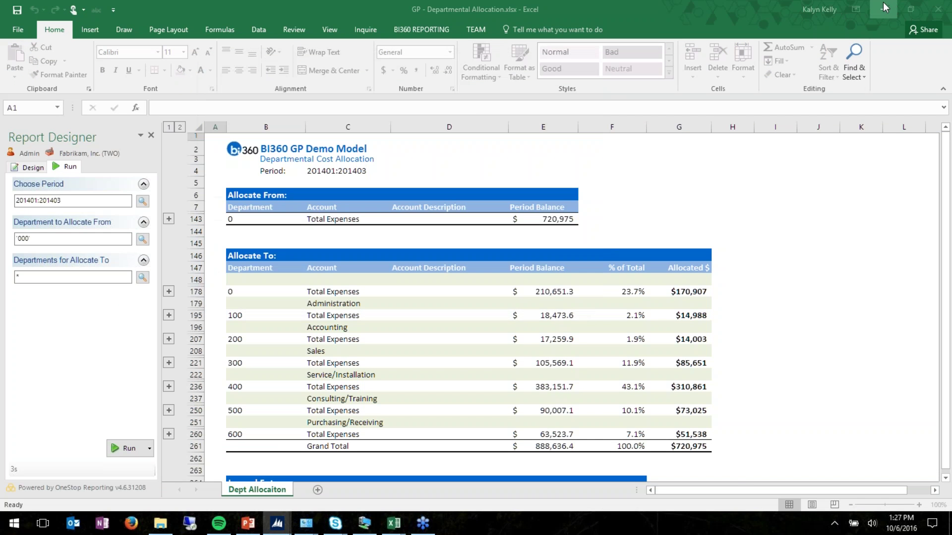
{"action": "left_click", "coordinate": [882, 7]}
Step: Select the DEMO_2 budget in the budget list and check the Excel export and import options
{"action": "left_click", "coordinate": [295, 96]}
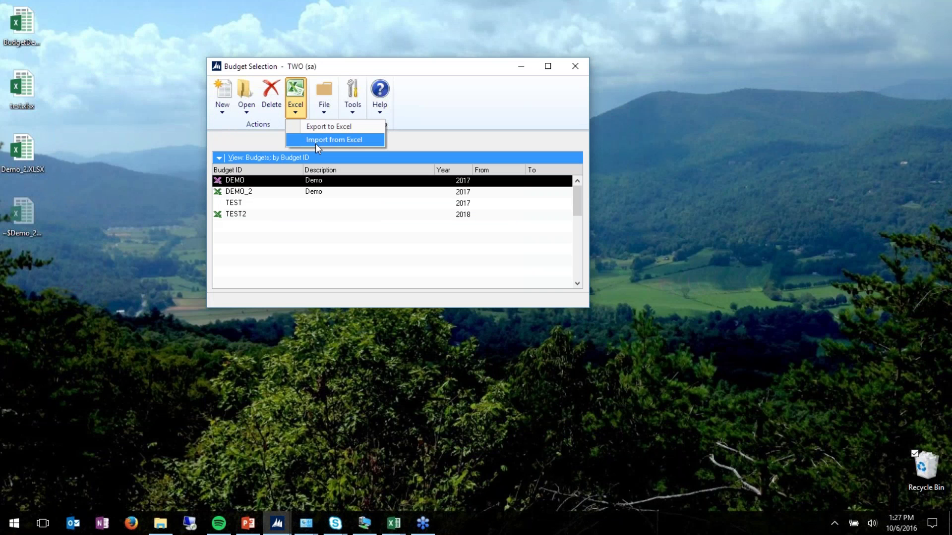
{"action": "left_click", "coordinate": [277, 193]}
{"action": "left_click", "coordinate": [297, 95]}
{"action": "left_click", "coordinate": [298, 95]}
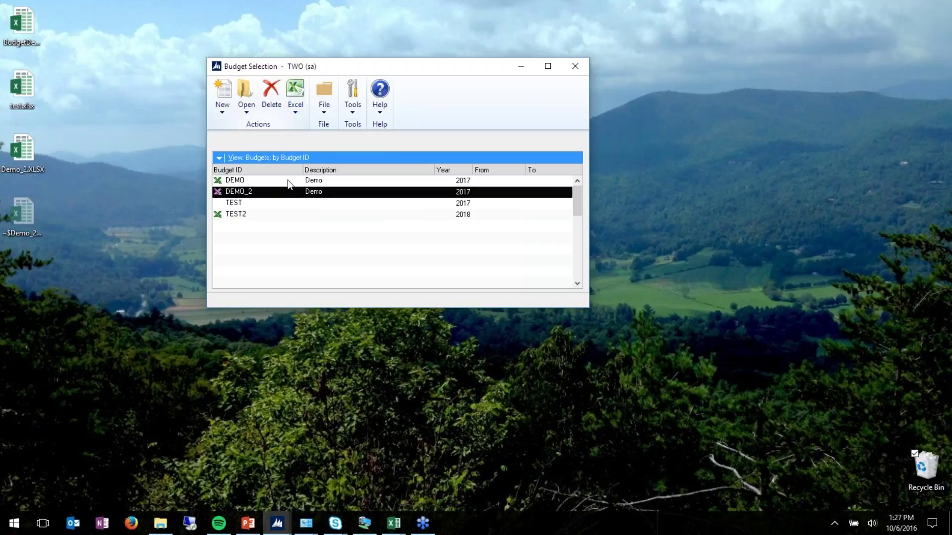
Step: Switch to the Demo_2 workbook in Excel and set the Period 2 - 2017 amount of US Sales - Finished Goods to 50
{"action": "left_click", "coordinate": [394, 523]}
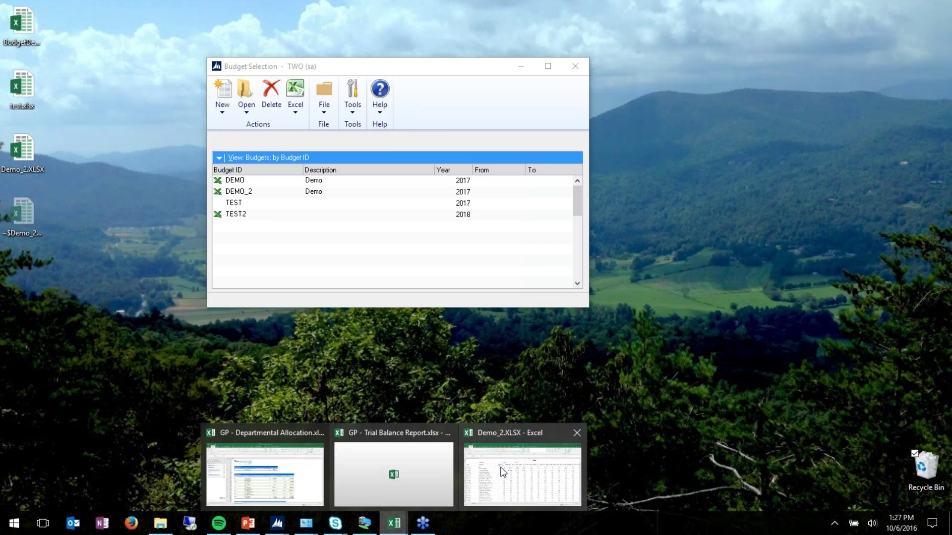
{"action": "left_click", "coordinate": [503, 471]}
{"action": "left_click", "coordinate": [202, 199]}
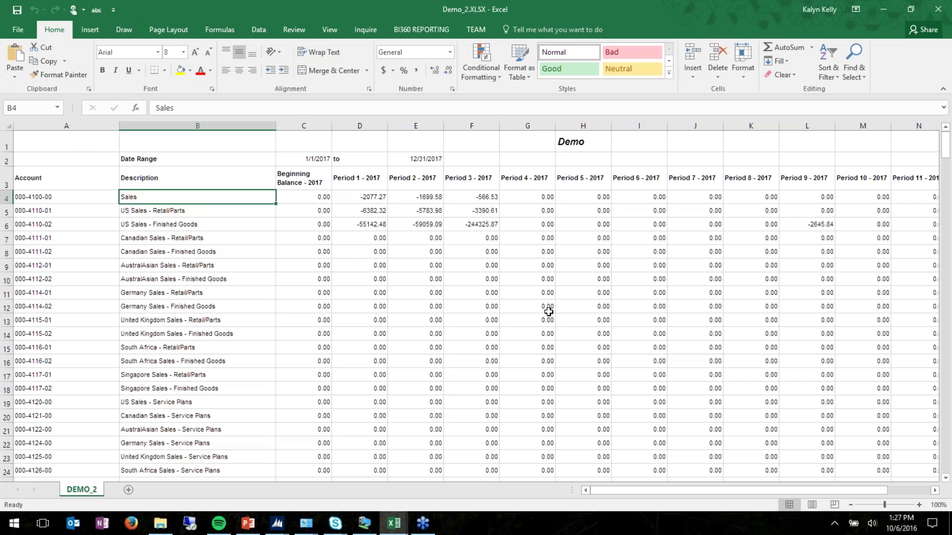
{"action": "left_click", "coordinate": [424, 224]}
{"action": "type", "text": "50"}
{"action": "key", "text": "Return"}
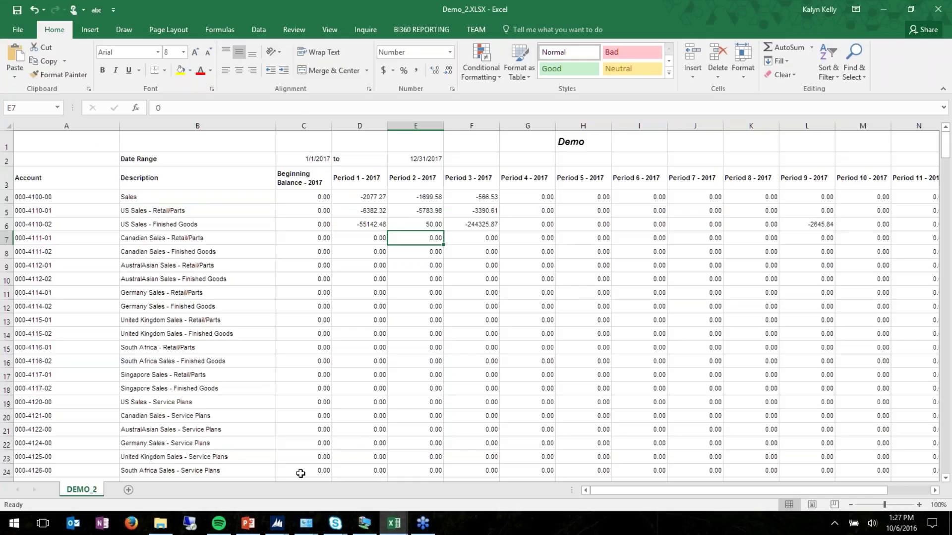
Step: Switch to the Budgeting presentation in PowerPoint, view slide 15 on what to do with a budget in GP, and minimize it
{"action": "left_click", "coordinate": [248, 523]}
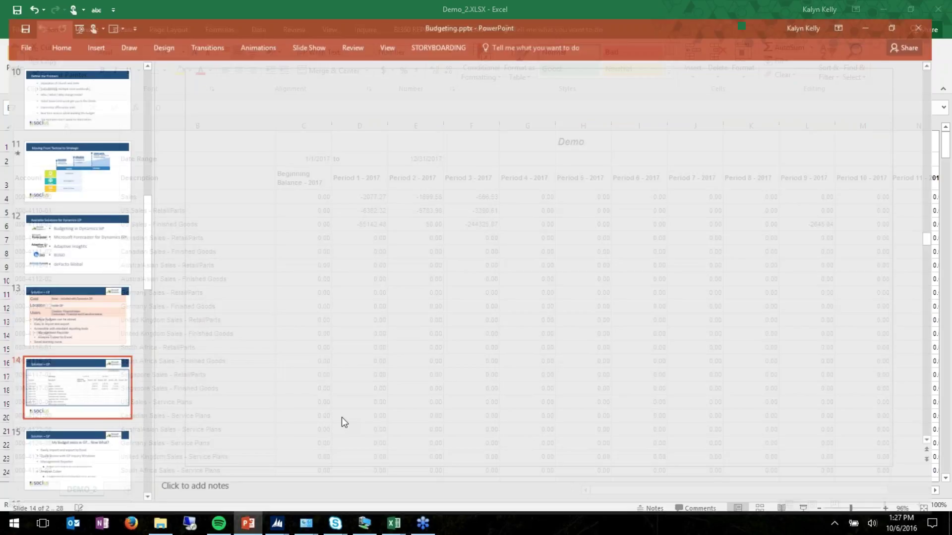
{"action": "left_click", "coordinate": [91, 469]}
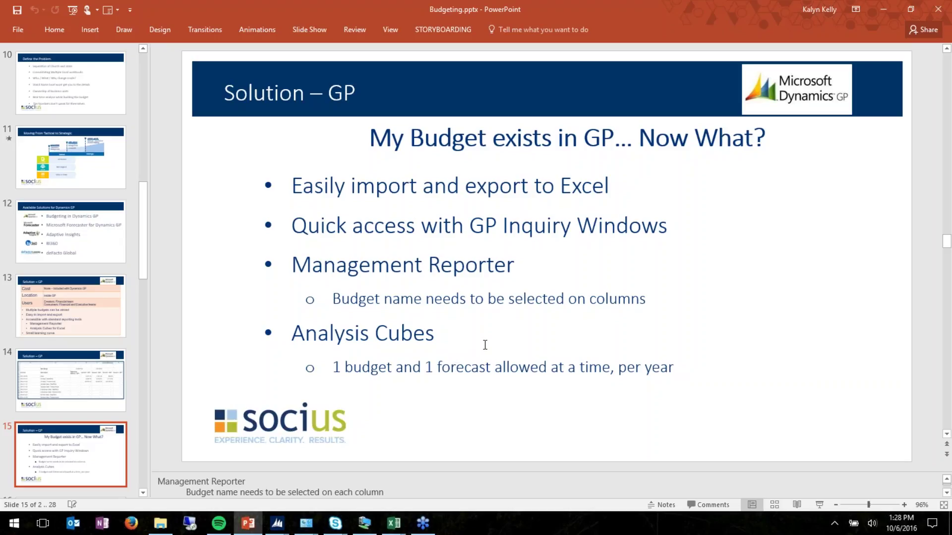
{"action": "left_click", "coordinate": [884, 9]}
Step: Add a new sheet to the Demo_2 workbook and insert a PivotTable report at A1 from the existing Financials connection
{"action": "mouse_move", "coordinate": [393, 523]}
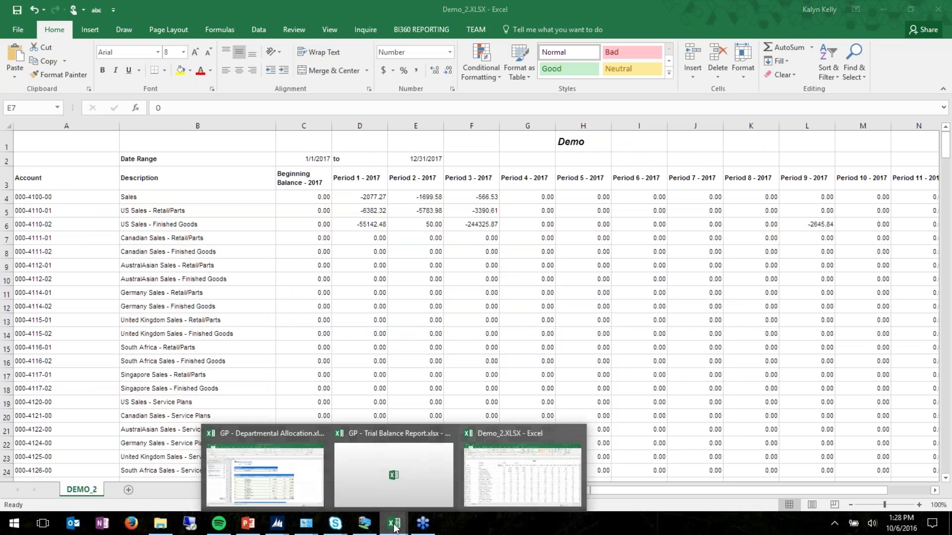
{"action": "left_click", "coordinate": [128, 490]}
{"action": "left_click", "coordinate": [258, 29]}
{"action": "left_click", "coordinate": [132, 74]}
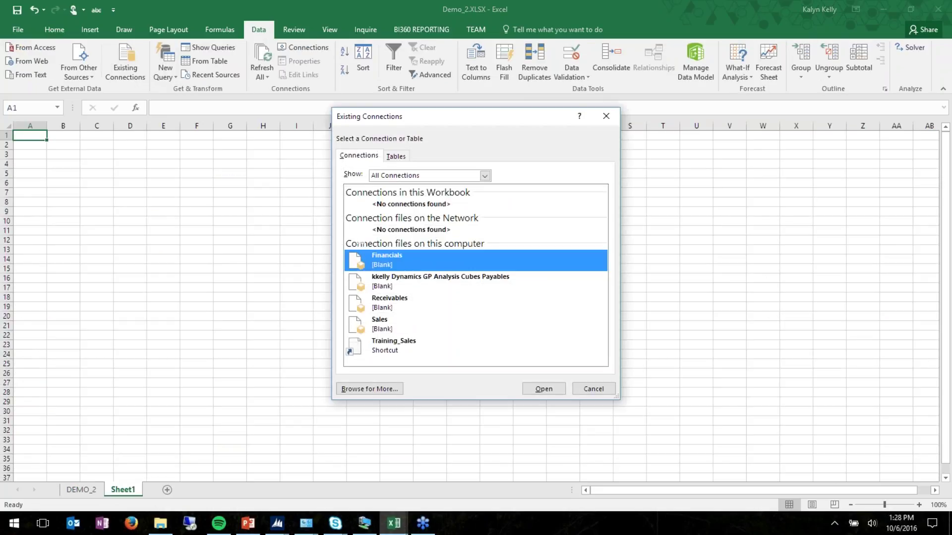
{"action": "double_click", "coordinate": [478, 260]}
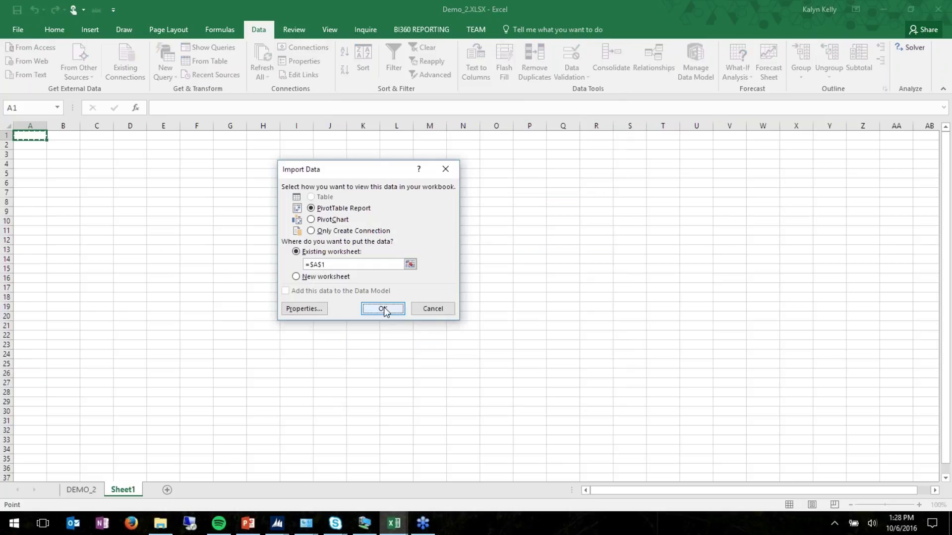
{"action": "left_click", "coordinate": [381, 305]}
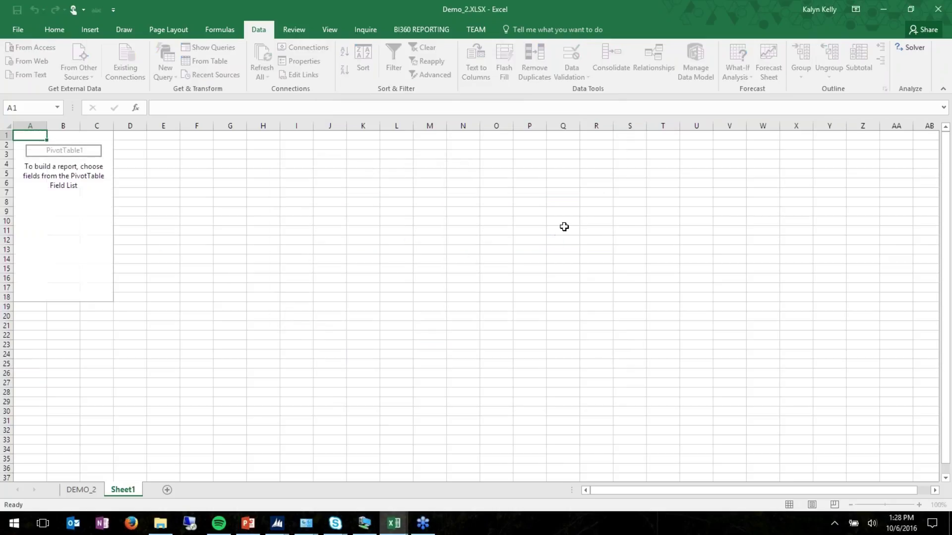
Step: Add the Amount - GL Trans and Budget - GL Trans values and Accounts by Category rows to the PivotTable
{"action": "left_click", "coordinate": [645, 208]}
{"action": "left_click", "coordinate": [645, 221]}
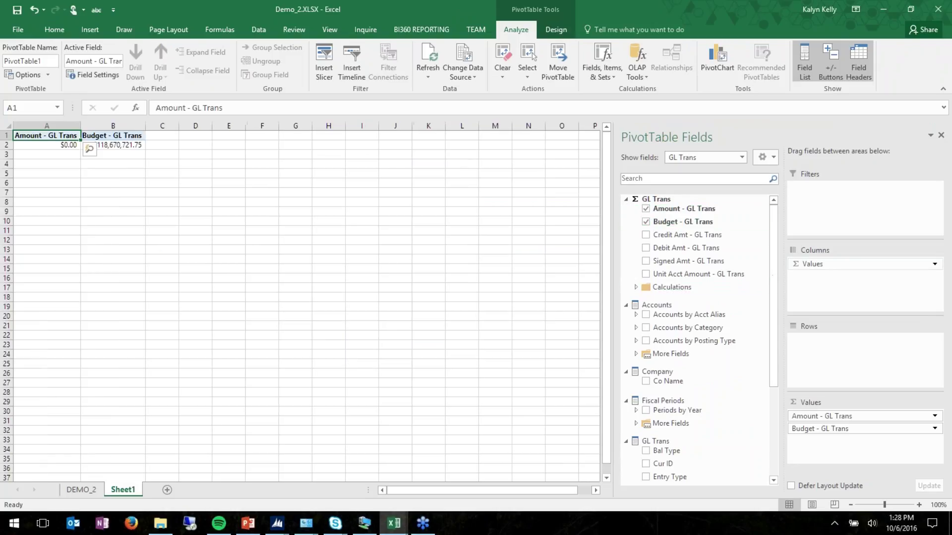
{"action": "left_click", "coordinate": [645, 328]}
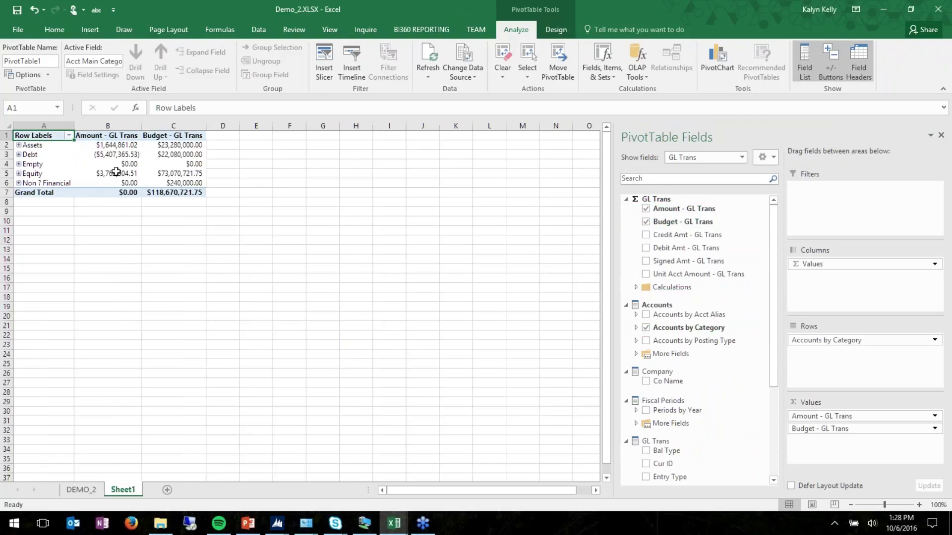
{"action": "scroll", "coordinate": [122, 166], "scroll_direction": "up", "scroll_amount": 5}
{"action": "left_click", "coordinate": [342, 150]}
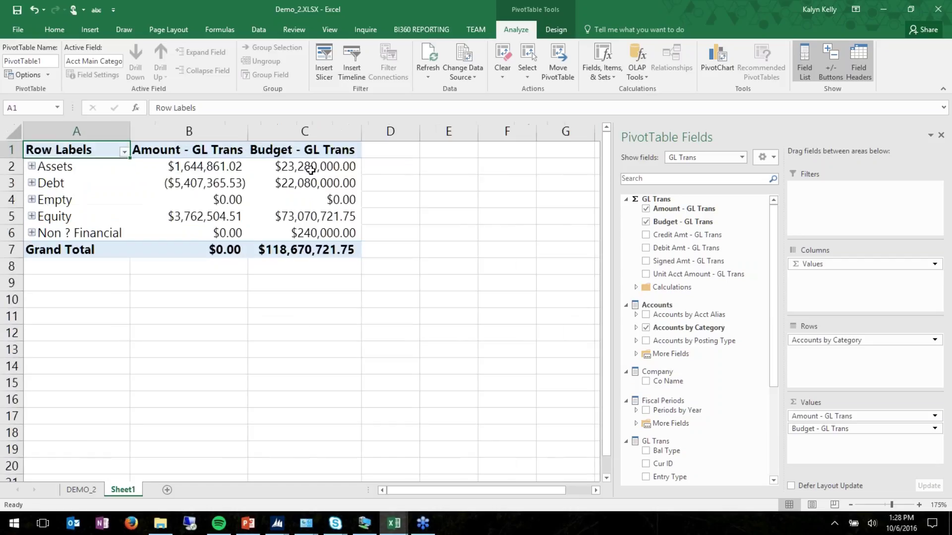
Step: Add the Master Date table's Date field to the PivotTable columns and check the amounts and budgets by year
{"action": "scroll", "coordinate": [767, 372], "scroll_direction": "down", "scroll_amount": 4}
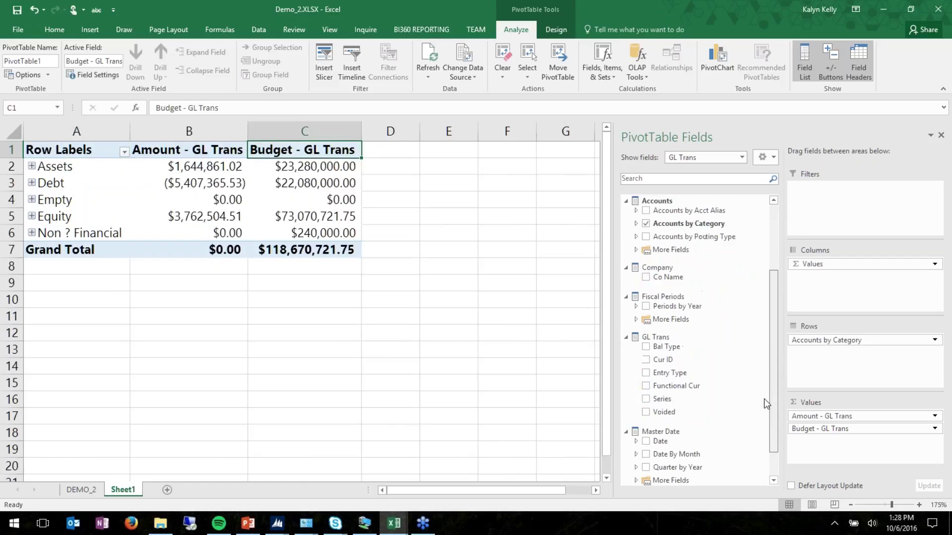
{"action": "left_click_drag", "start_coordinate": [640, 405], "coordinate": [837, 263]}
{"action": "left_click", "coordinate": [202, 203]}
{"action": "left_click", "coordinate": [342, 216]}
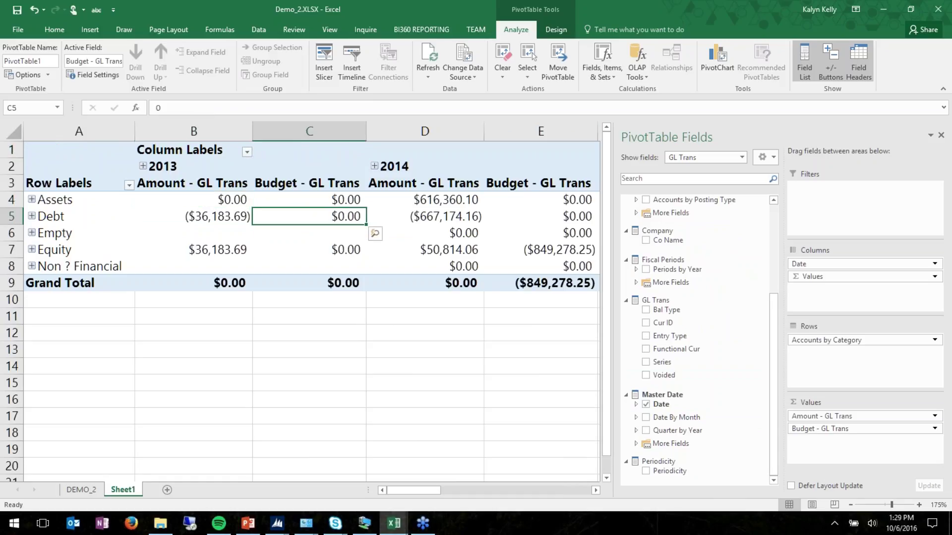
{"action": "left_click_drag", "start_coordinate": [423, 490], "coordinate": [450, 491]}
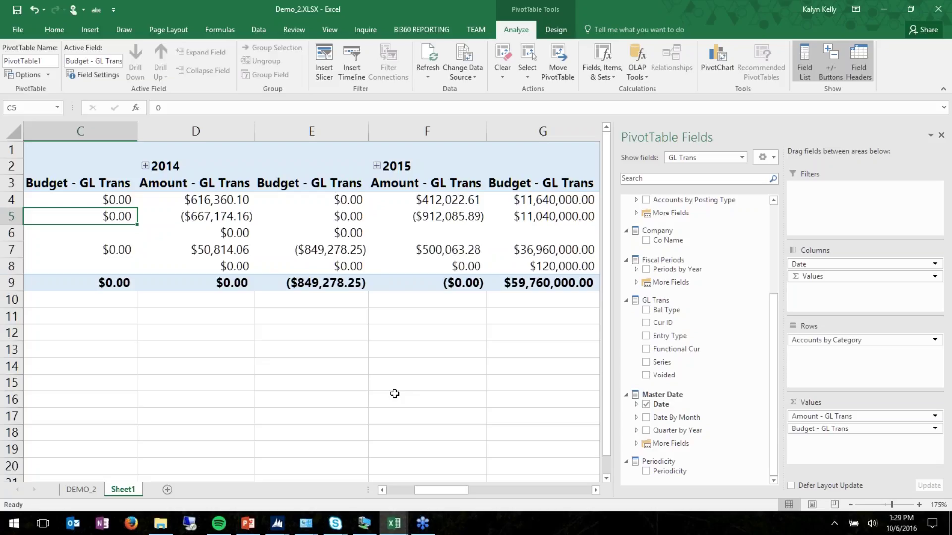
Step: Minimize the Demo_2 workbook and the Budget Selection window, and switch back to the Budgeting presentation in PowerPoint
{"action": "left_click", "coordinate": [882, 9]}
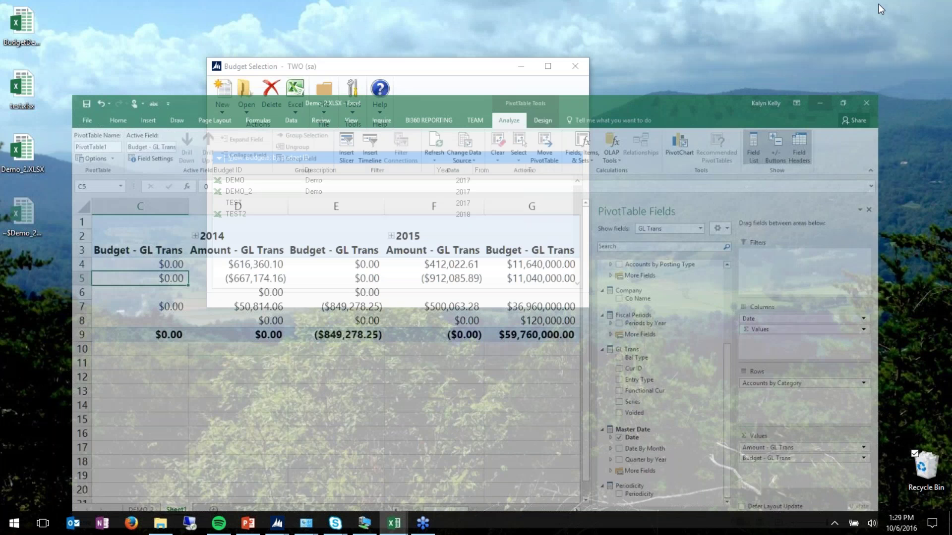
{"action": "left_click", "coordinate": [518, 66]}
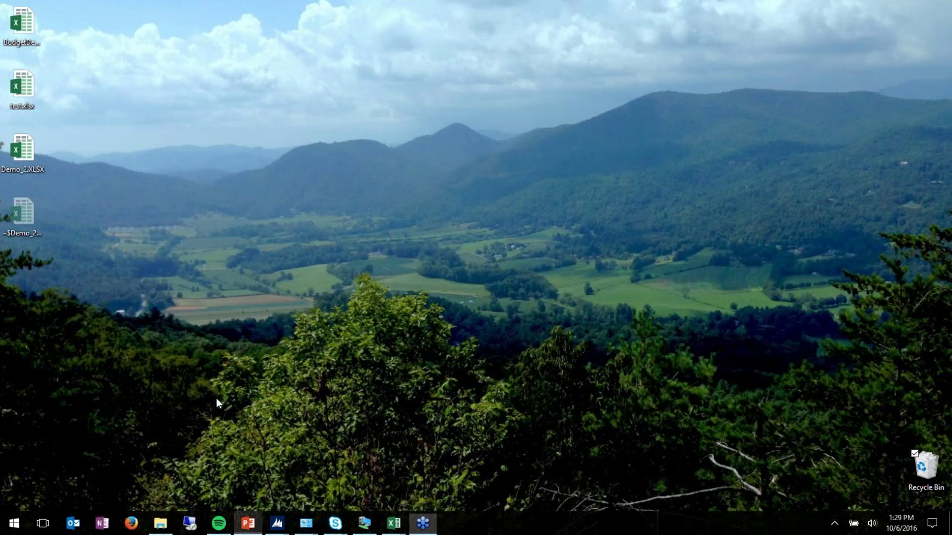
{"action": "key", "text": "alt+Tab"}
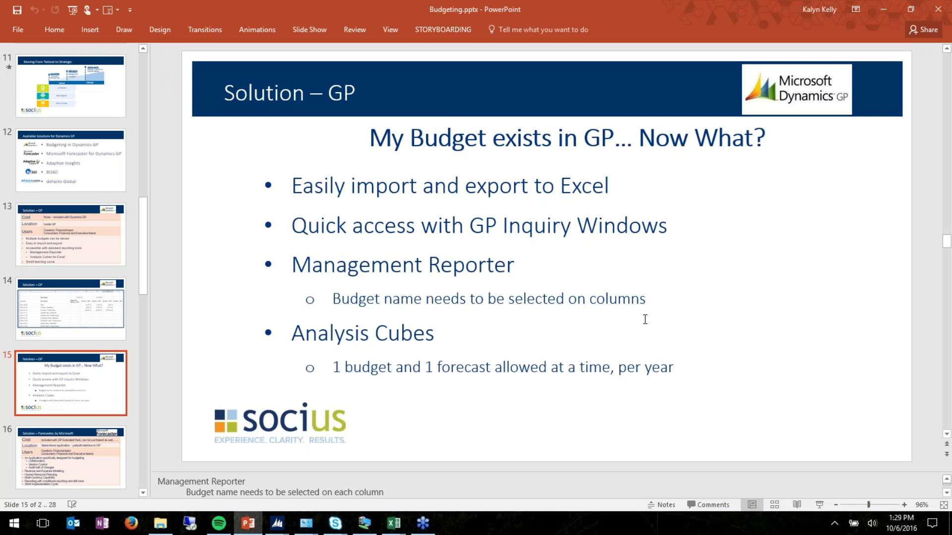